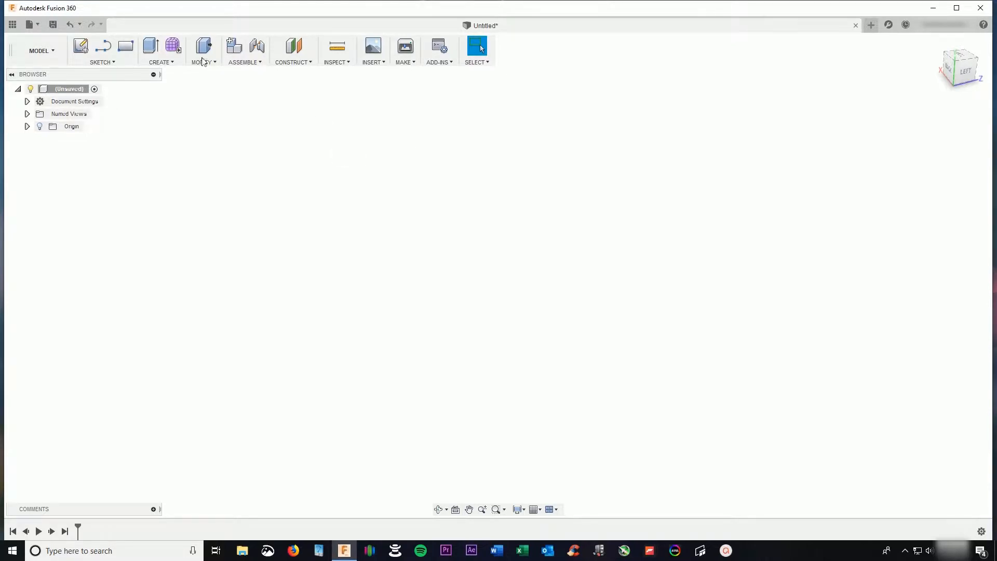
- Create a solid sphere with a 150 mm diameter on an origin plane as a new body
click(171, 63)
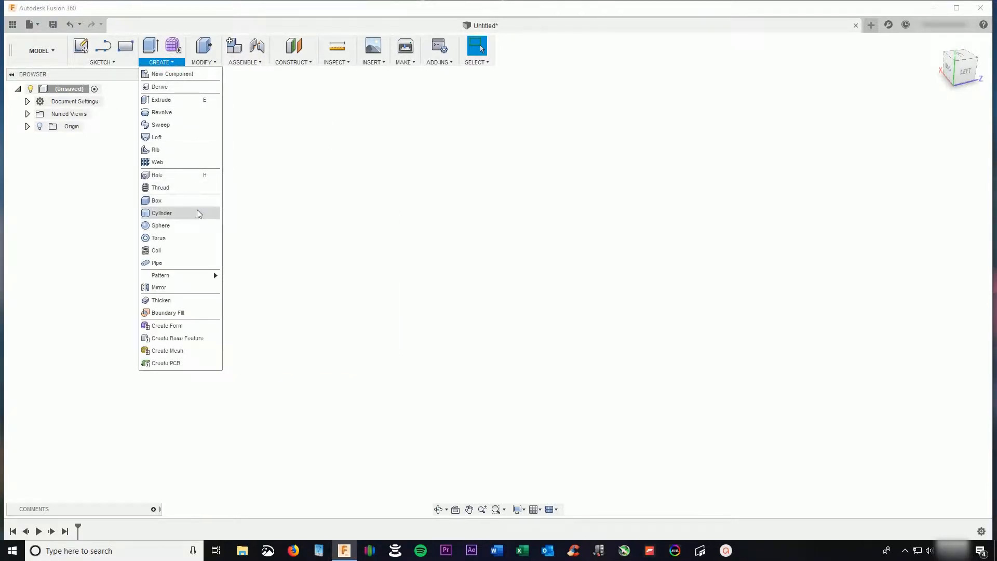
click(195, 225)
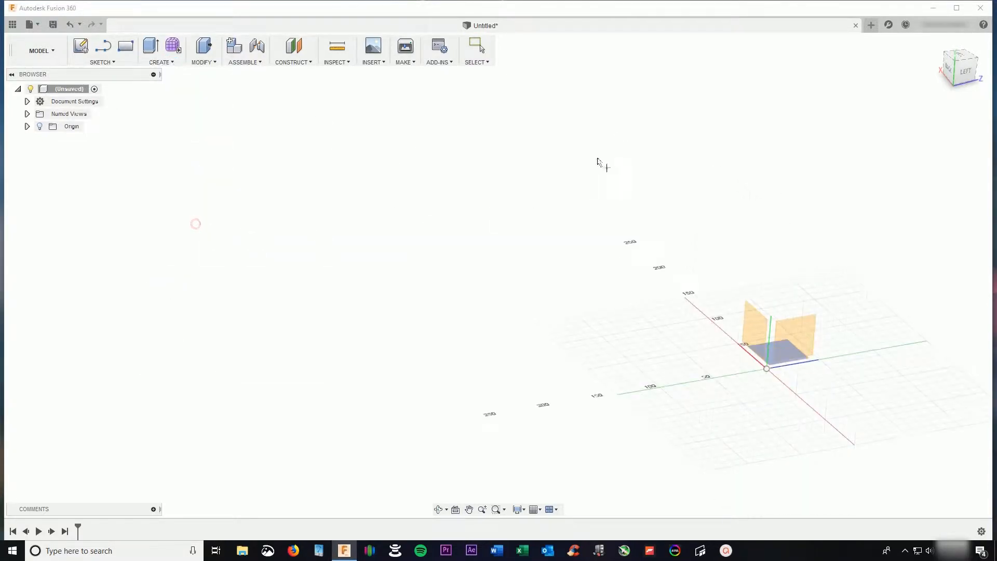
click(755, 332)
click(680, 285)
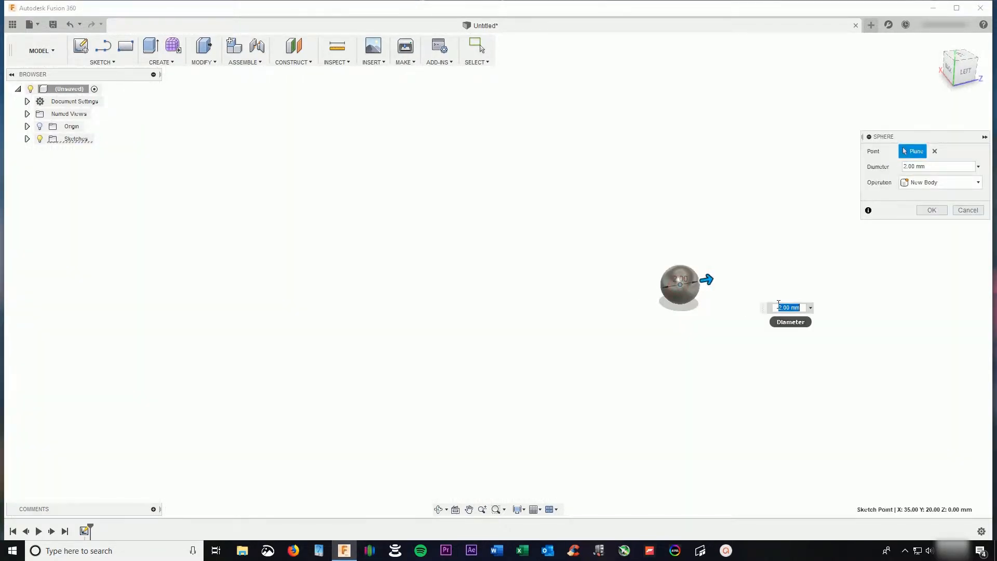
text(150)
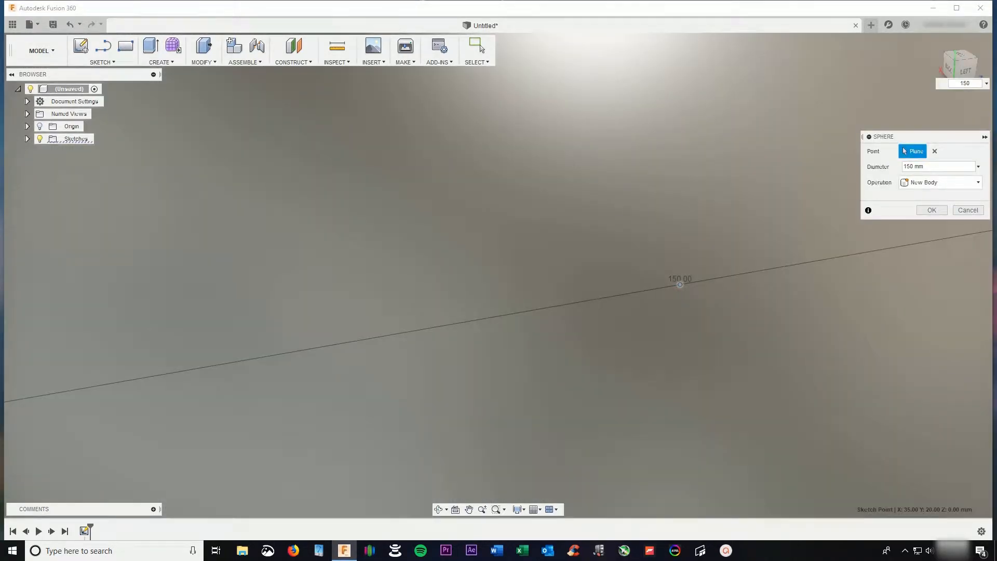
key(Return)
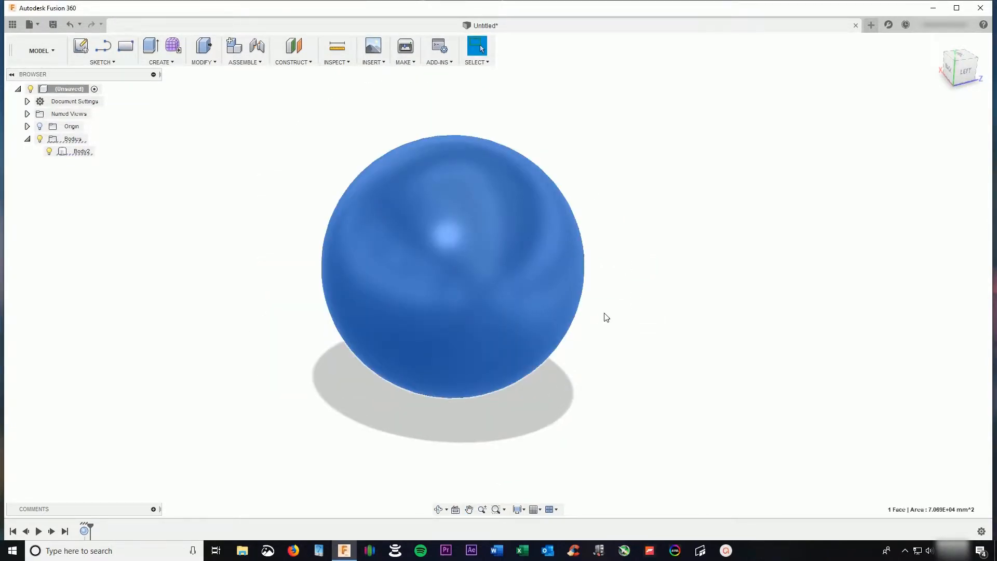
- Set up a 3D Print mesh export of the sphere with Custom refinement
click(405, 61)
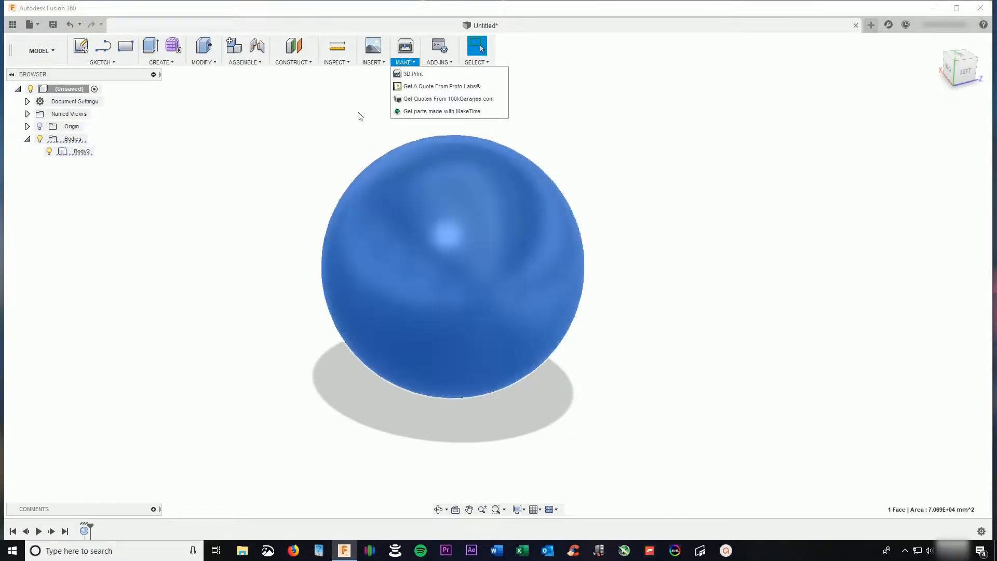
click(411, 73)
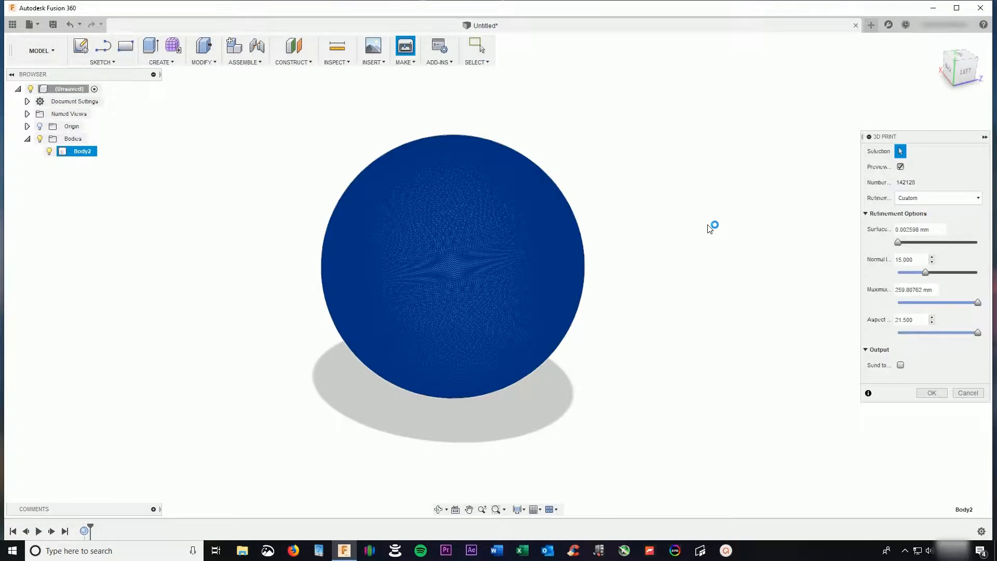
middle_drag(526, 239, 541, 237)
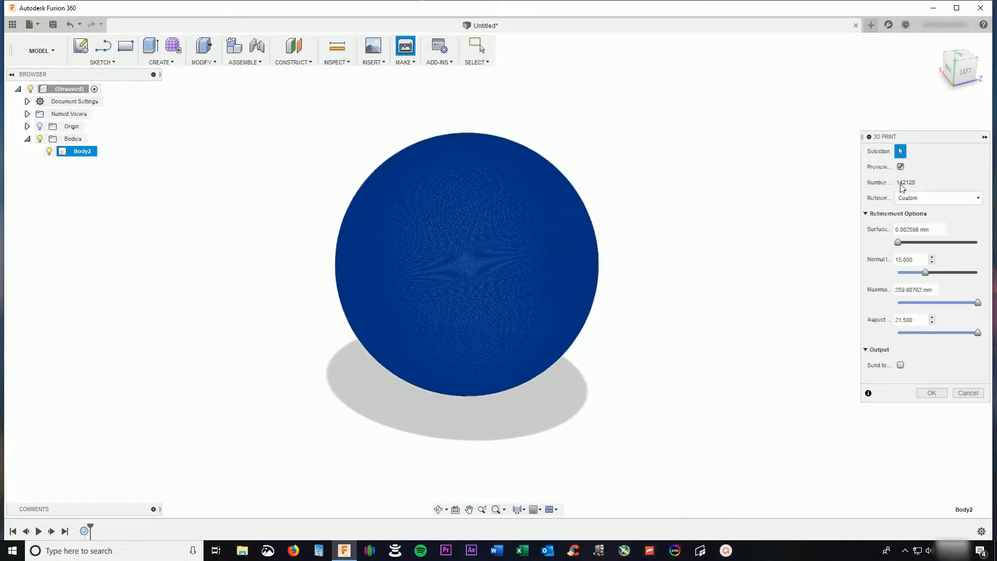
click(937, 197)
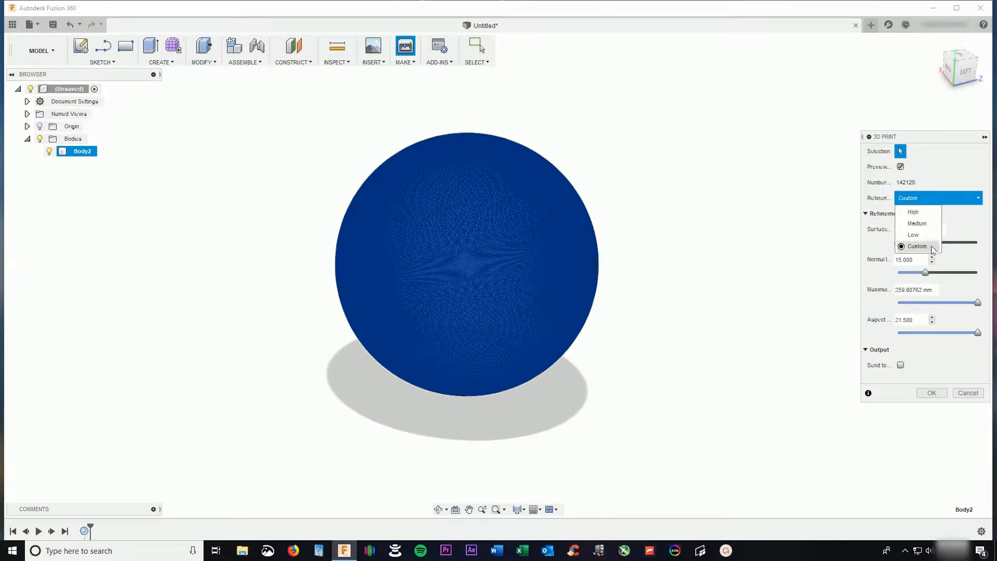
click(917, 246)
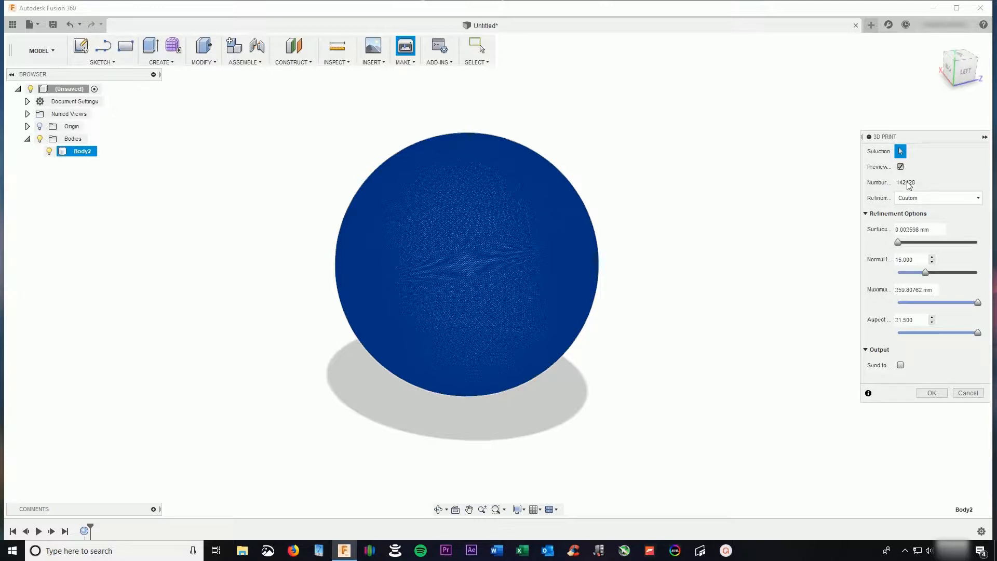
- Inspect the sphere's dense triangle mesh up close and export it as the STL file "Sphere high resolution"
scroll(516, 250, down, 2)
scroll(519, 254, up, 6)
middle_drag(535, 264, 640, 330)
scroll(503, 286, up, 2)
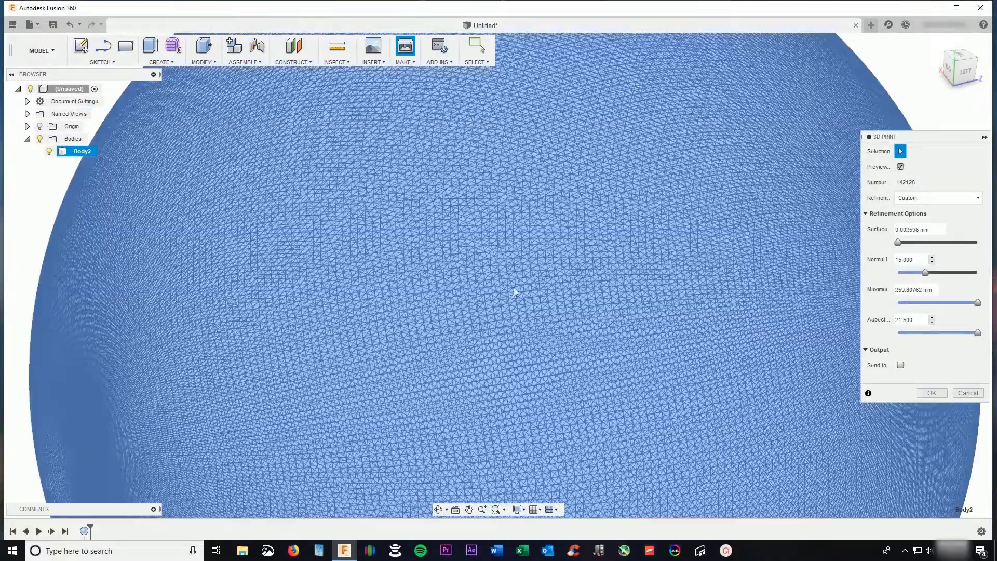
scroll(523, 286, down, 5)
scroll(438, 229, up, 5)
scroll(437, 228, down, 8)
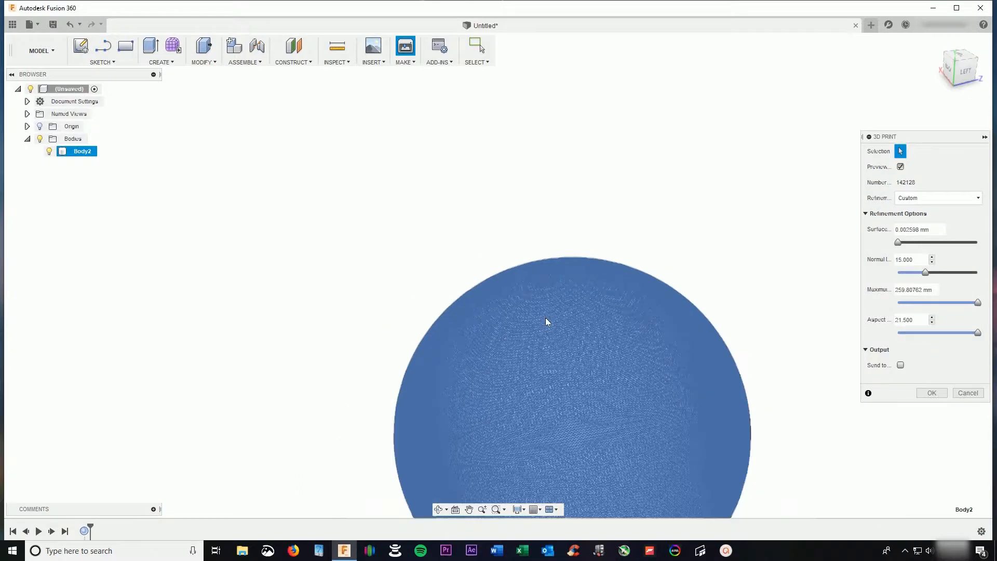
middle_drag(545, 317, 491, 228)
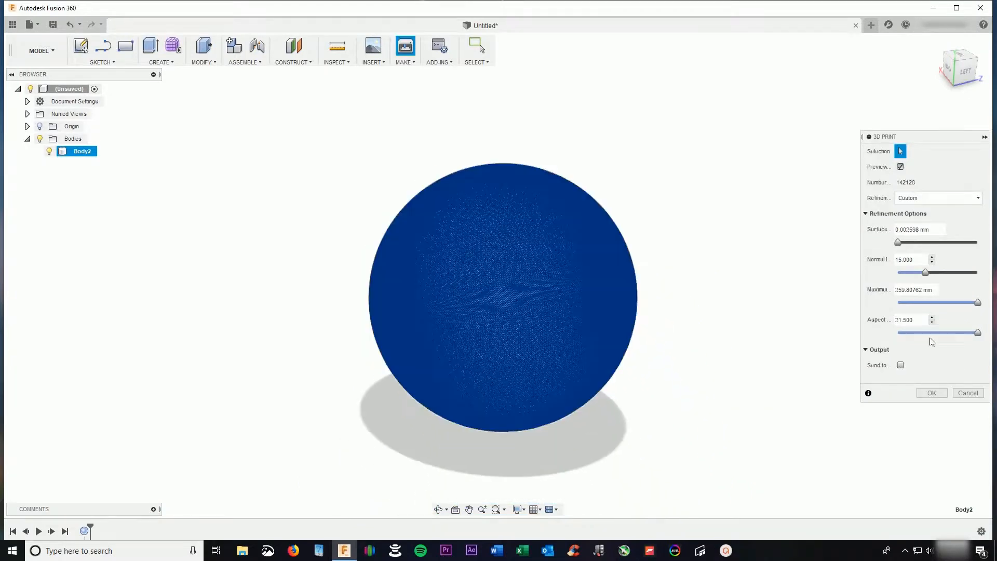
click(932, 394)
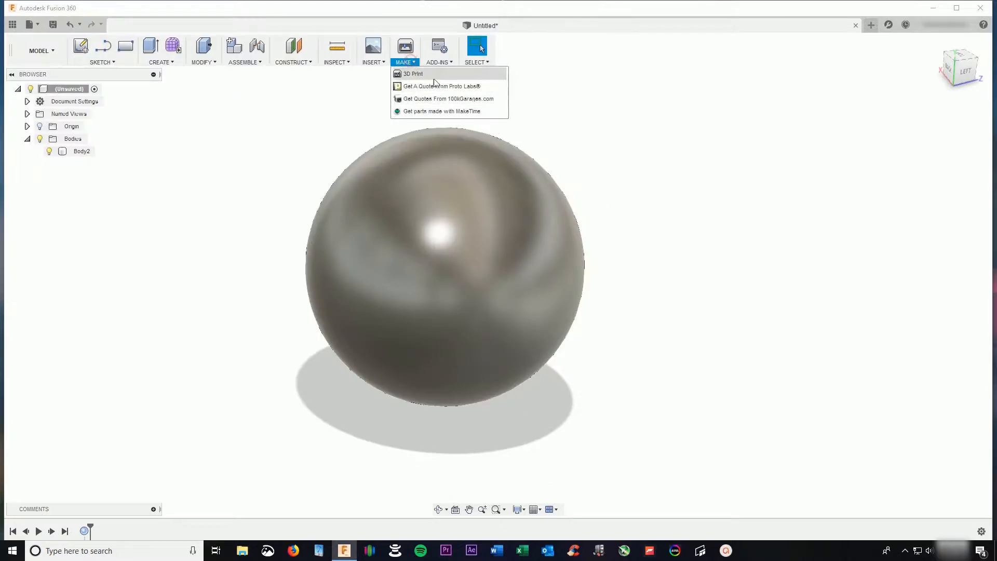
- Export the sphere again with the surface deviation raised to 0.259808 mm, saving the STL as "Sphere low resolution"
click(429, 71)
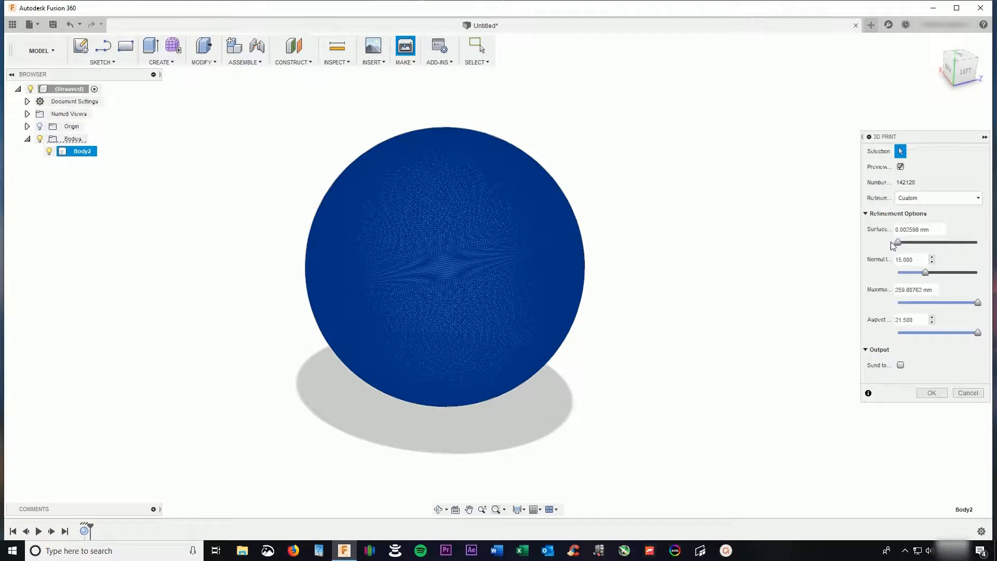
drag(896, 243, 986, 244)
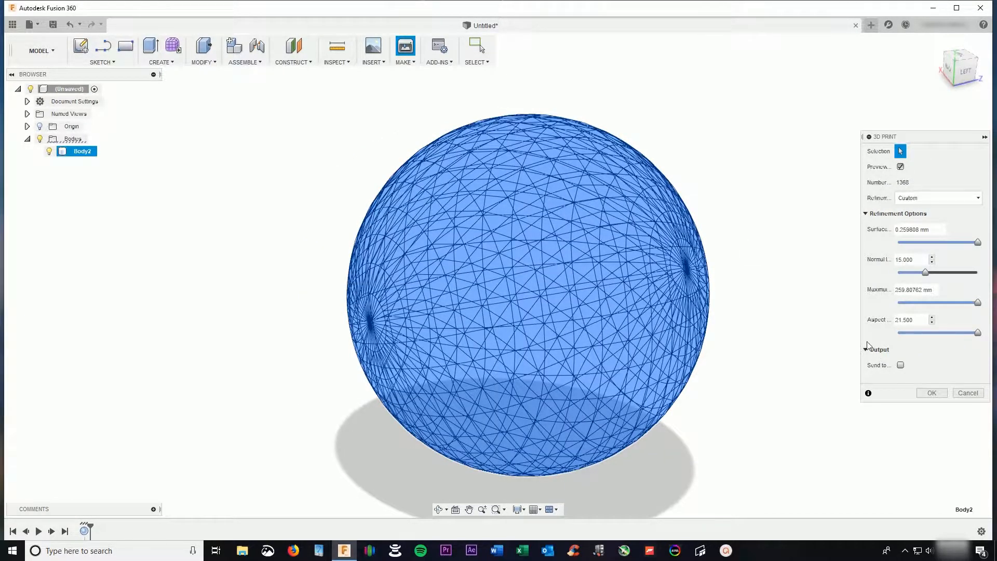
click(932, 393)
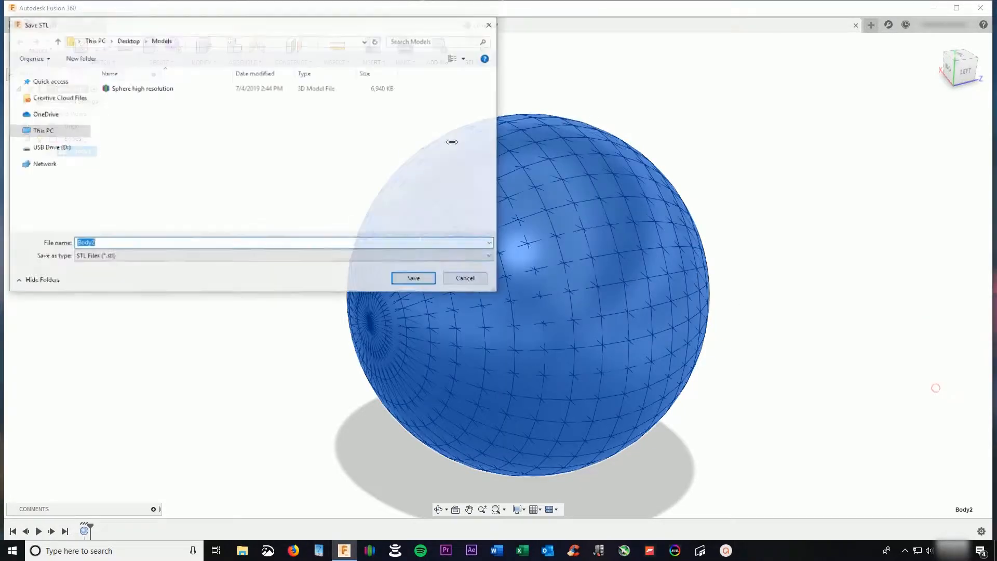
text(Sp)
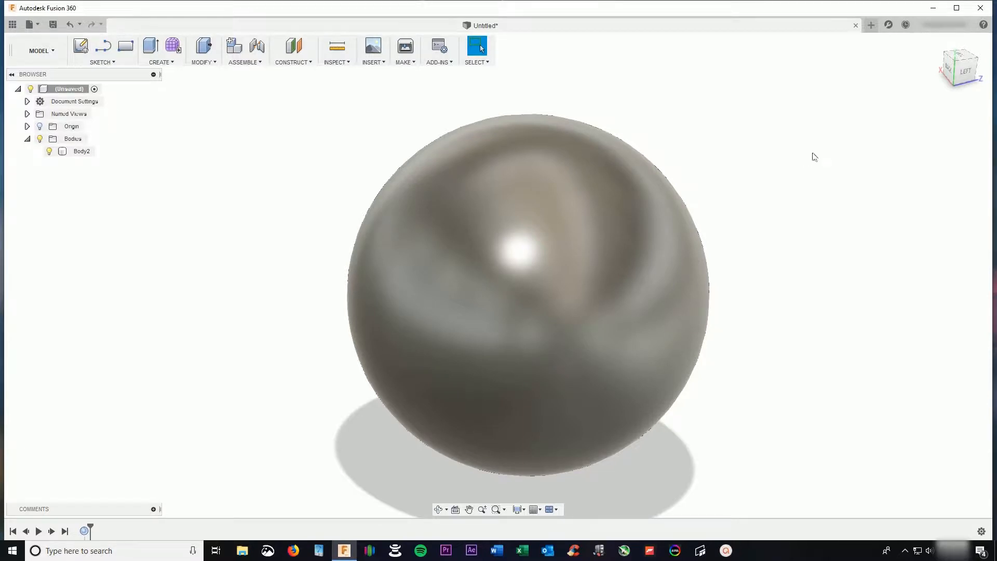
- Switch to Simplify3D and import the "Sphere low resolution" model onto the build plate
click(933, 9)
drag(526, 359, 587, 375)
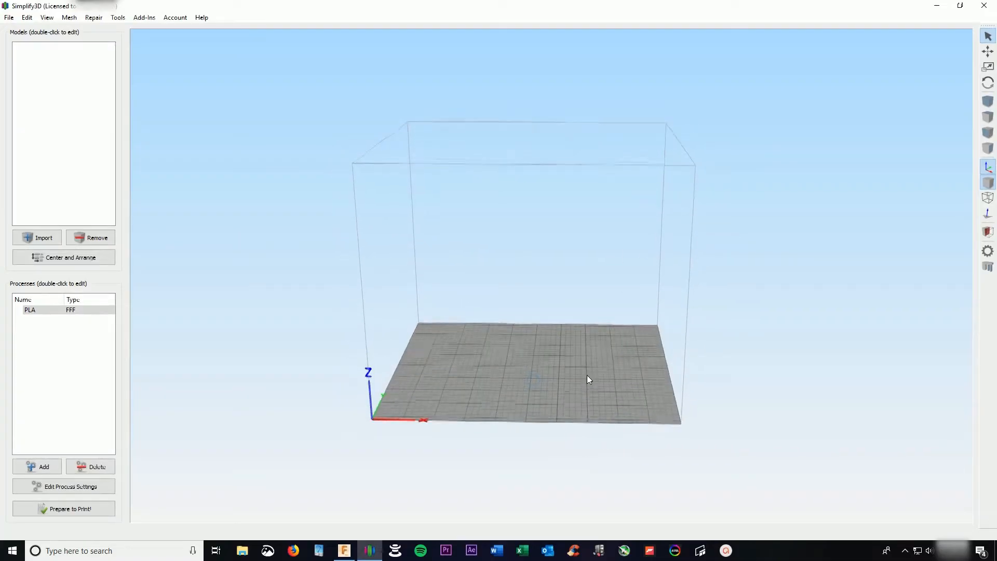
middle_drag(587, 374, 615, 353)
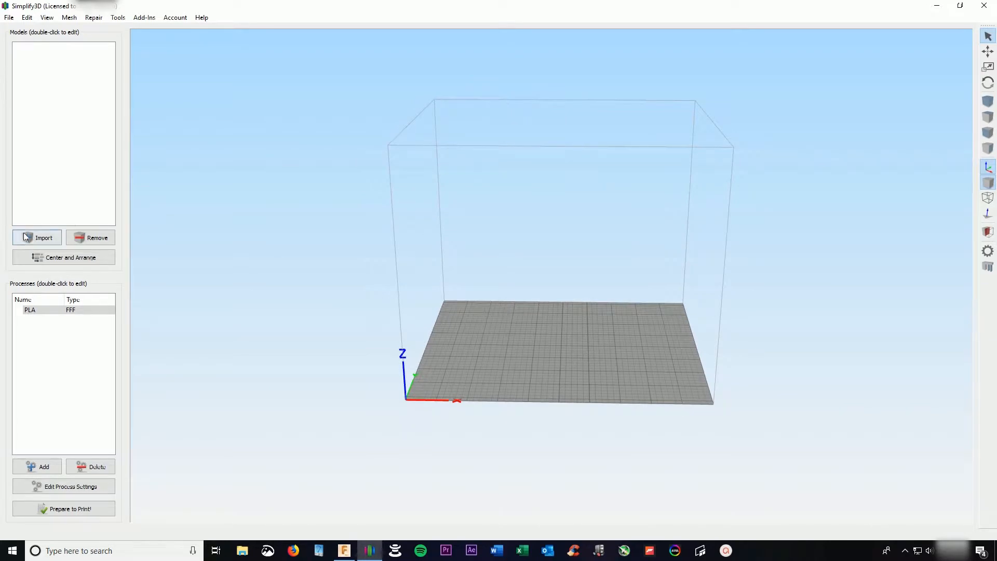
click(37, 237)
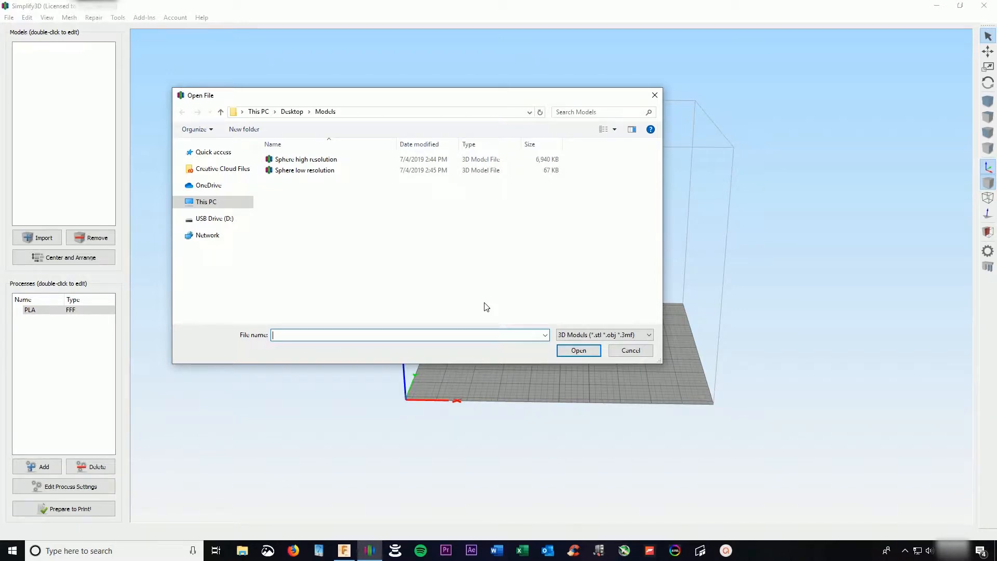
click(305, 170)
click(578, 350)
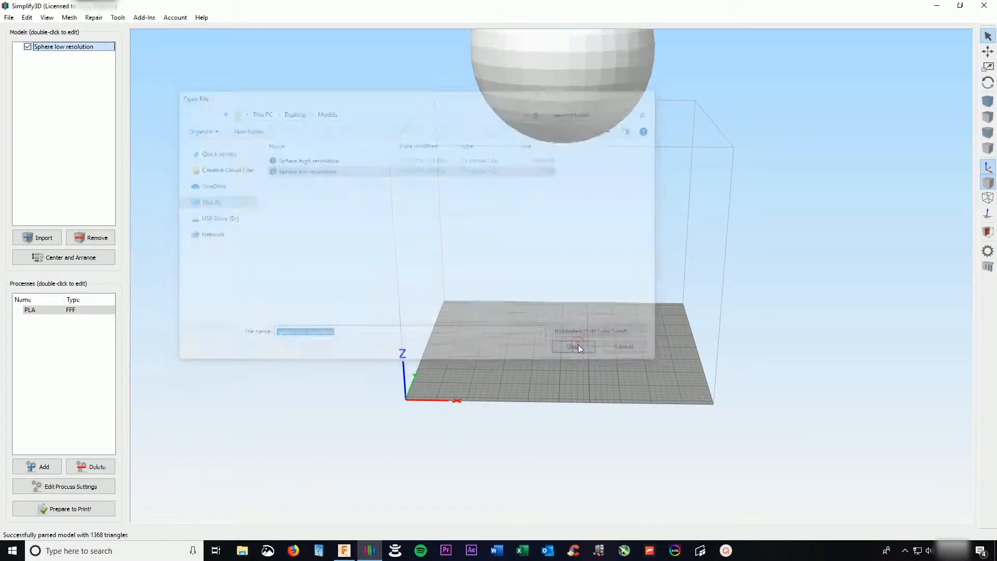
- Import the "Sphere high resolution" model as well and center and arrange both spheres
drag(541, 361, 892, 463)
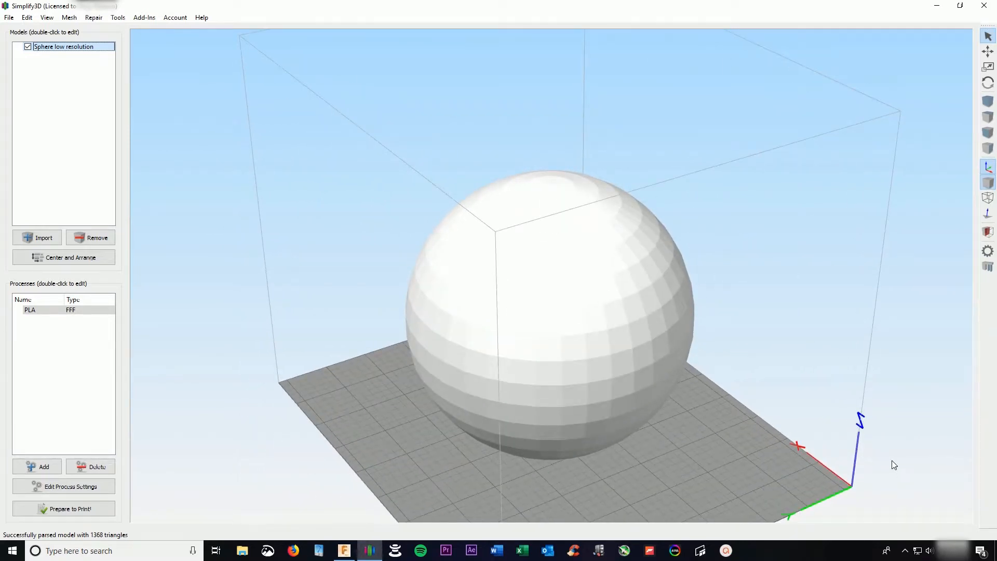
drag(892, 460, 694, 353)
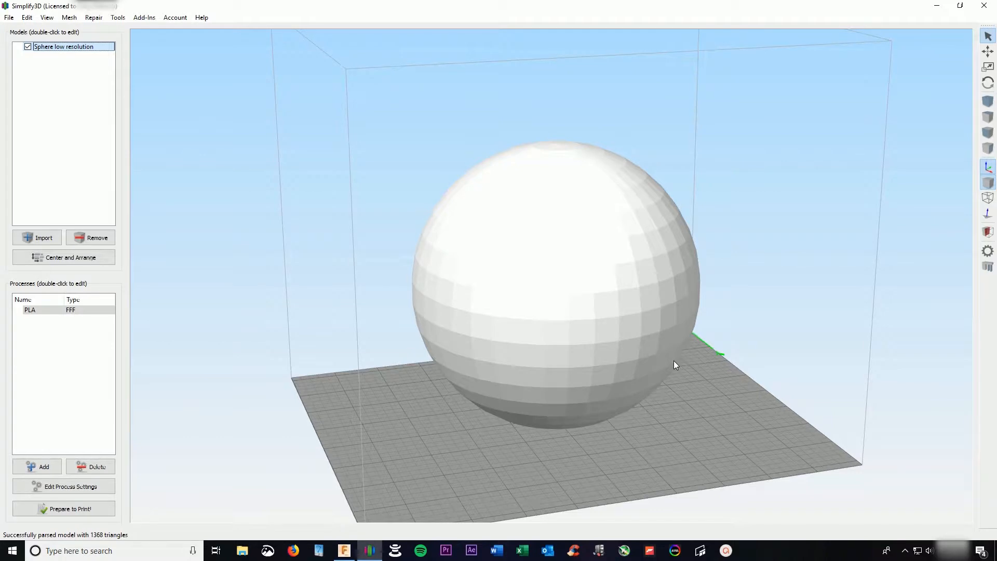
drag(618, 357, 578, 375)
drag(603, 344, 622, 288)
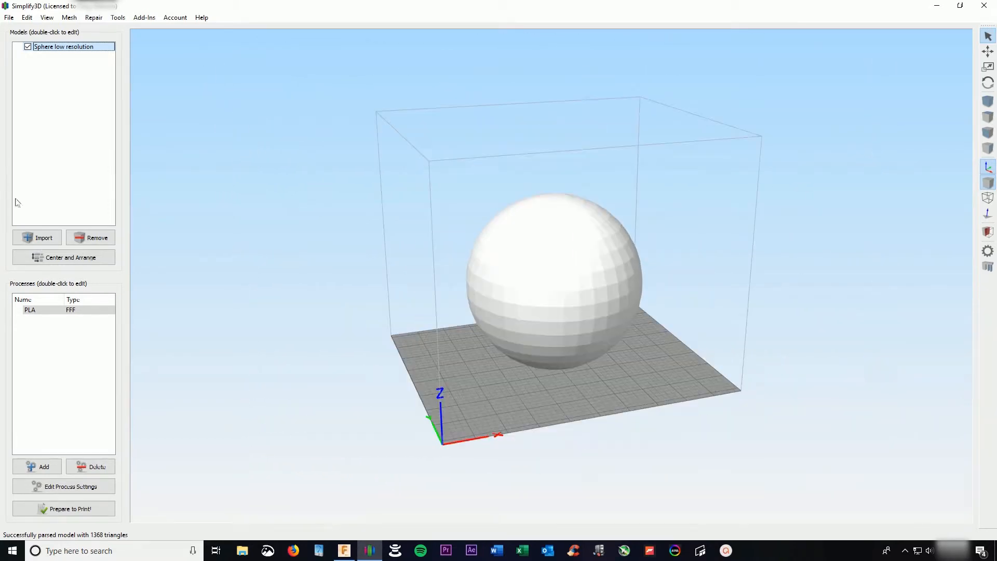
click(36, 237)
double_click(311, 159)
click(64, 257)
- Examine the surface facets of the low-resolution sphere against the high-resolution sphere, close up and side by side
drag(503, 312, 662, 360)
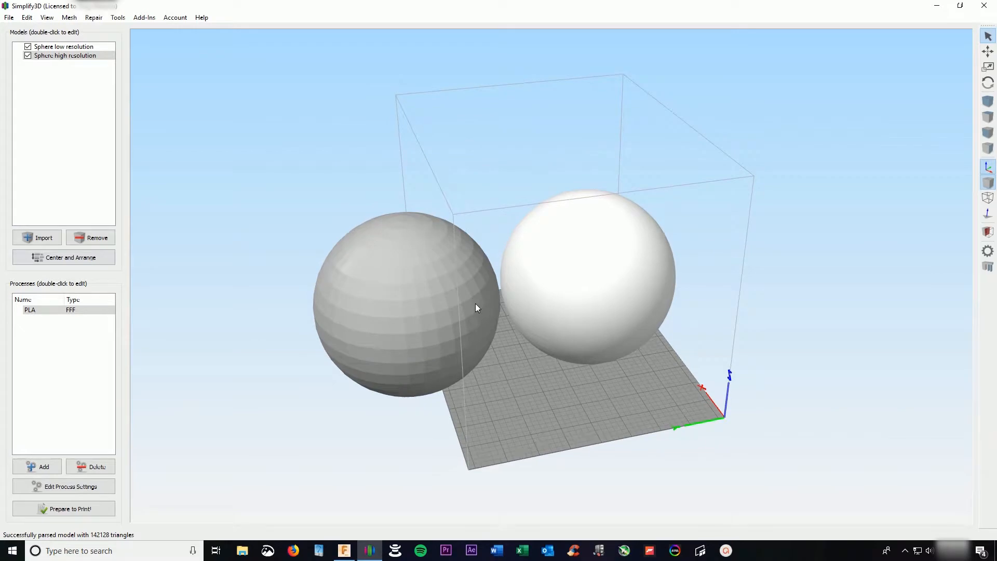
scroll(600, 276, up, 3)
drag(628, 289, 588, 370)
scroll(602, 312, down, 2)
click(423, 290)
drag(643, 342, 612, 302)
right_drag(613, 303, 465, 307)
scroll(529, 330, up, 5)
scroll(697, 345, up, 4)
scroll(639, 322, down, 3)
scroll(639, 326, down, 5)
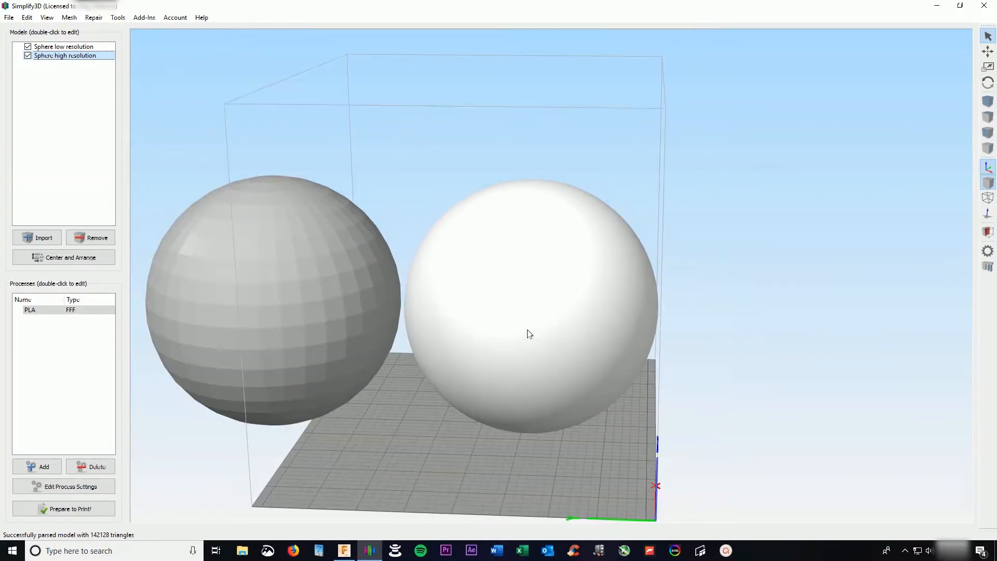
drag(580, 305, 605, 289)
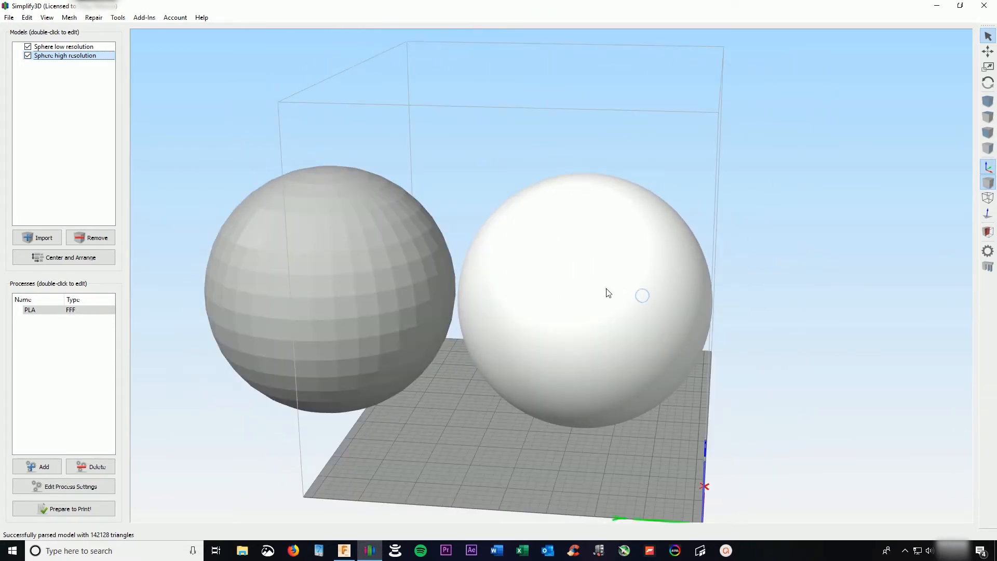
- Check the size and scaling settings of the high-resolution sphere and those of the low-resolution sphere
double_click(605, 289)
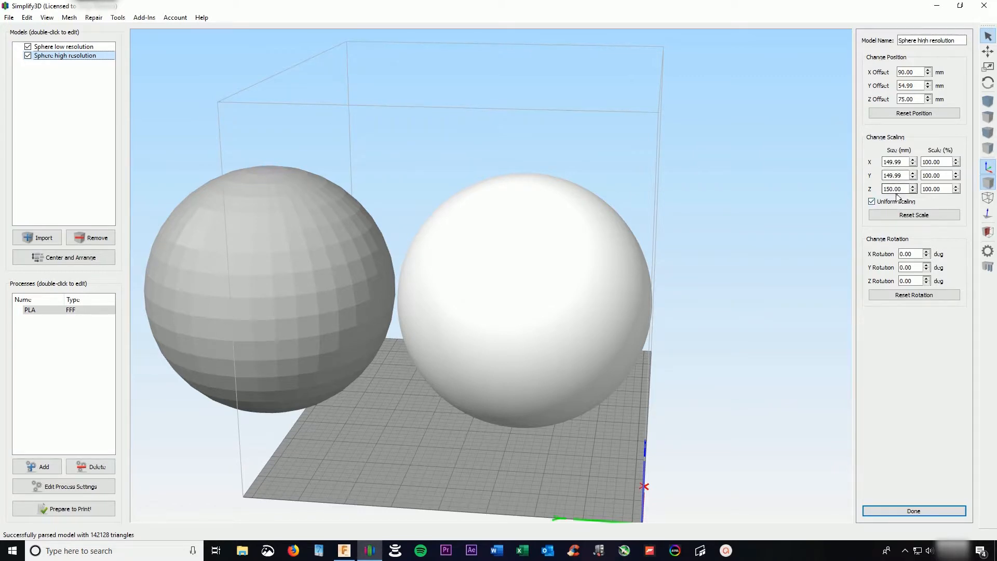
click(341, 285)
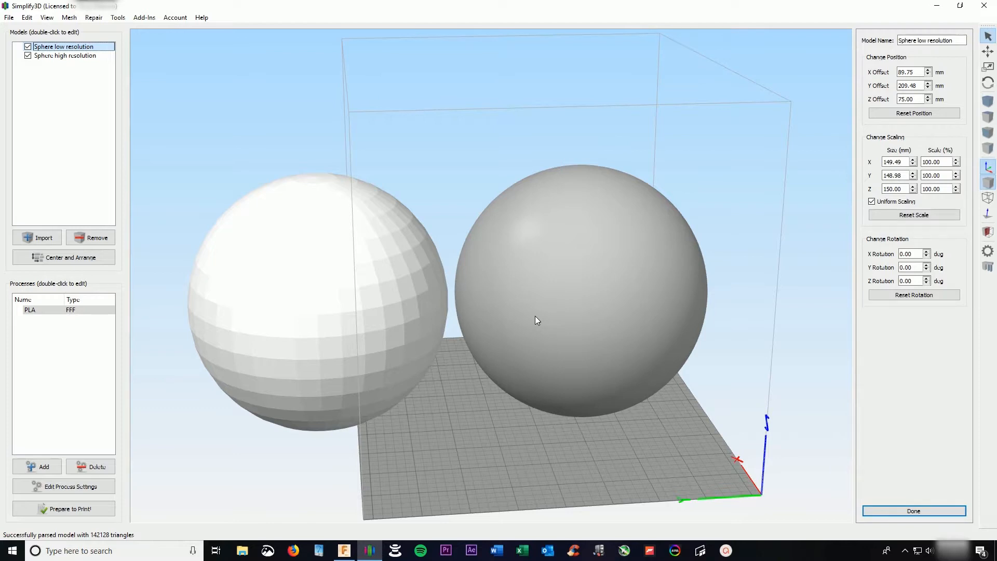
click(371, 300)
- Compare the shapes of the two spheres from several angles and distances with the low-resolution model's settings open
scroll(543, 322, down, 5)
drag(569, 339, 523, 338)
scroll(519, 366, up, 5)
scroll(522, 337, down, 5)
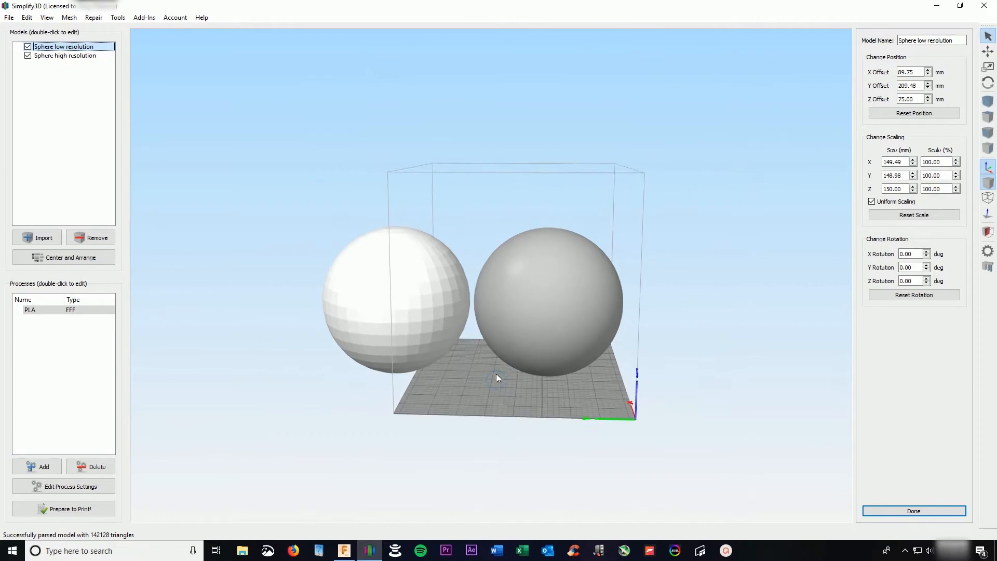
right_drag(496, 373, 516, 337)
drag(516, 336, 544, 356)
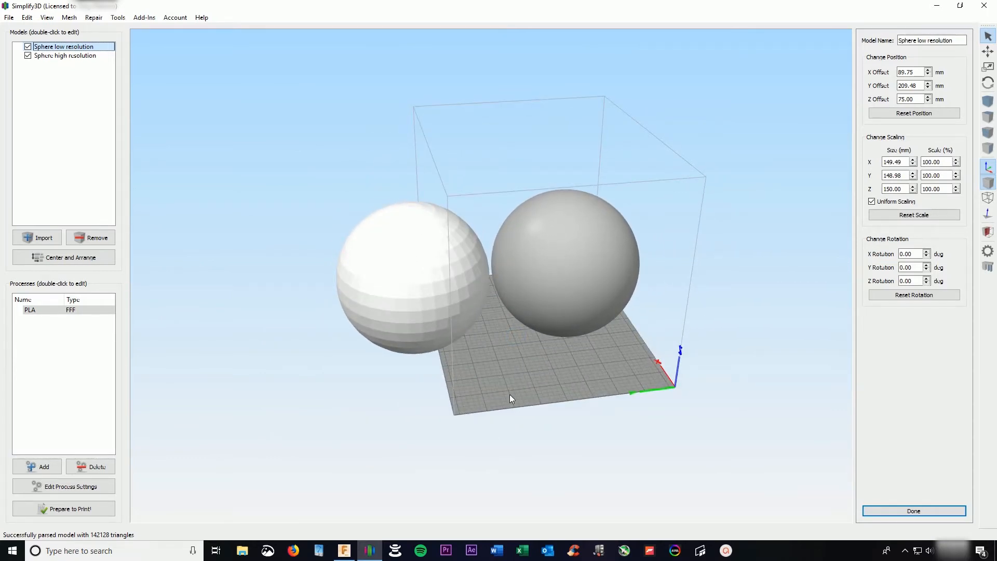
scroll(519, 391, up, 3)
drag(482, 359, 476, 344)
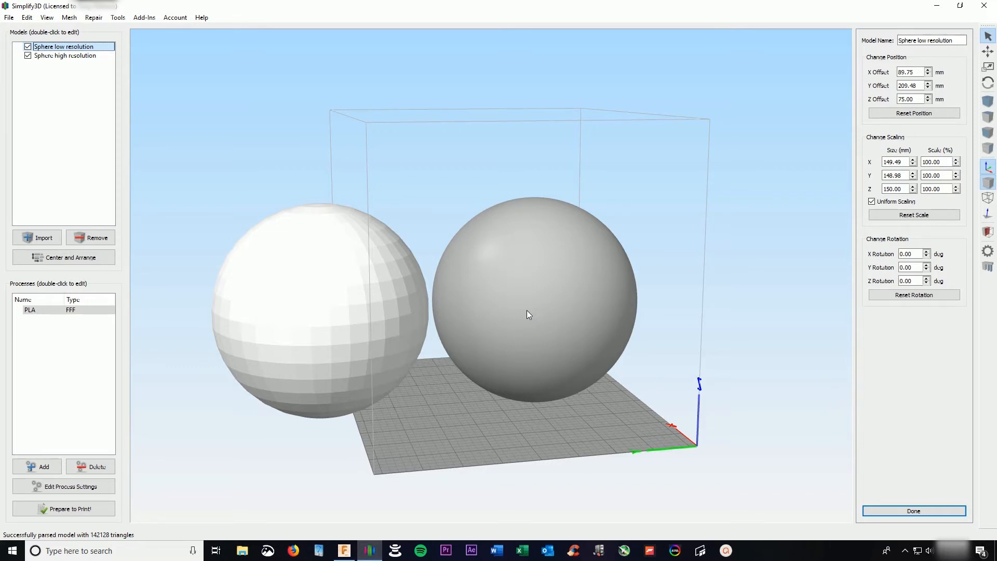
scroll(432, 336, down, 3)
drag(432, 336, 389, 388)
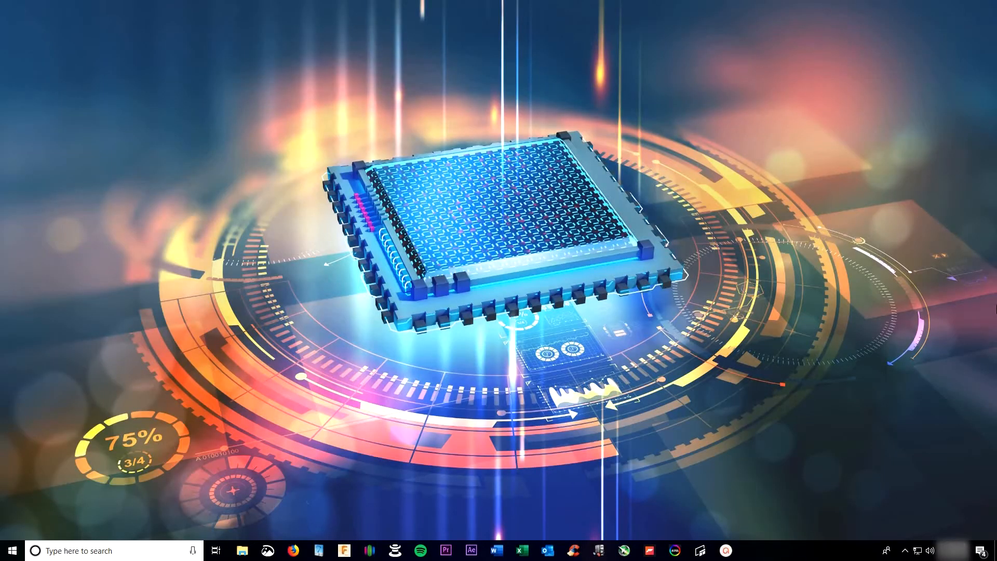